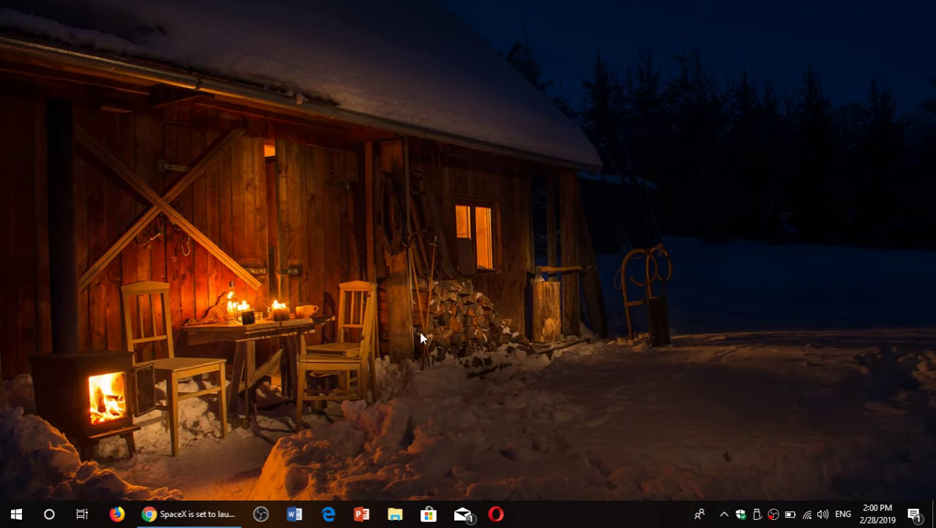
Restore Chrome, return to The Verge homepage and open the Facebook 'civil' political debate forum patent article.
click(198, 511)
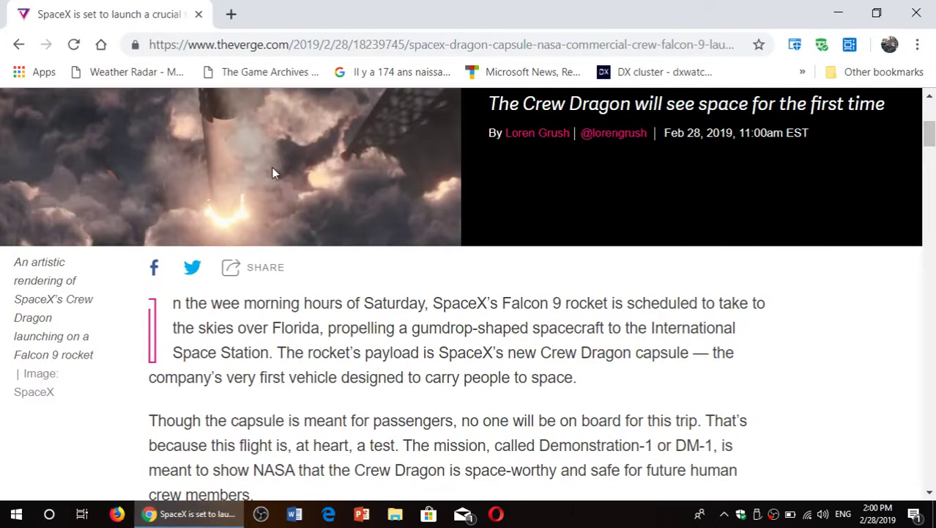
click(18, 44)
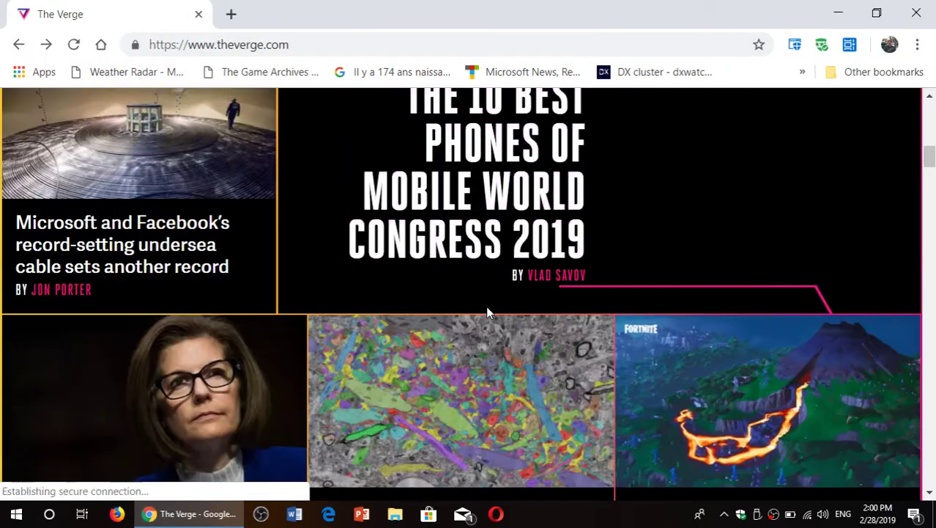
scroll(486, 305, down, 8)
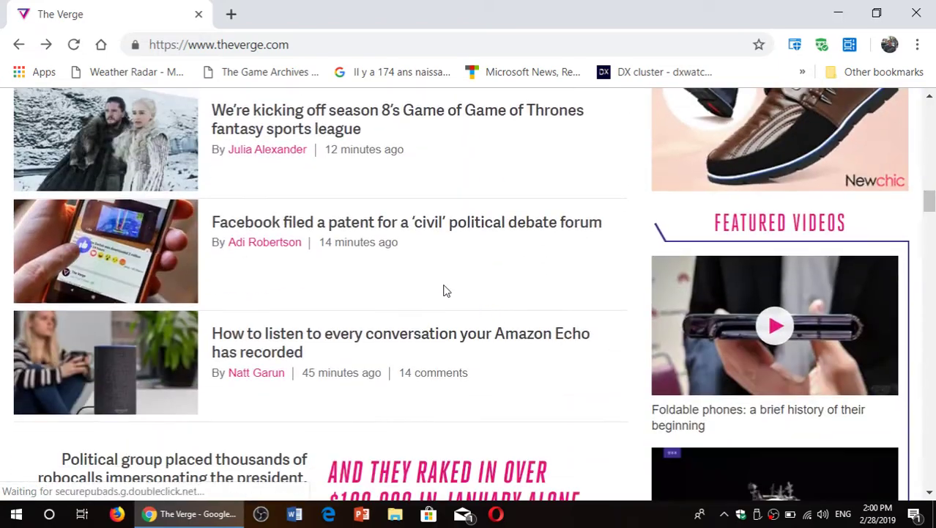
click(372, 227)
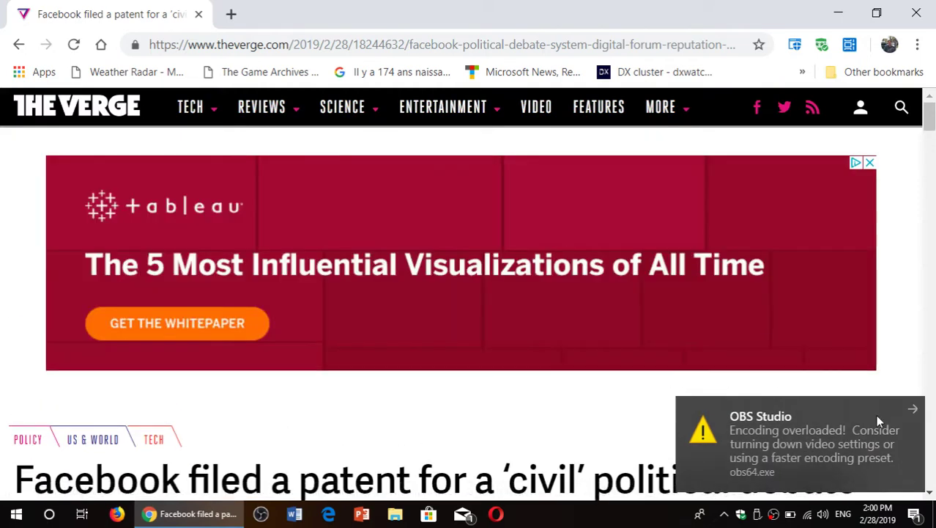
click(913, 409)
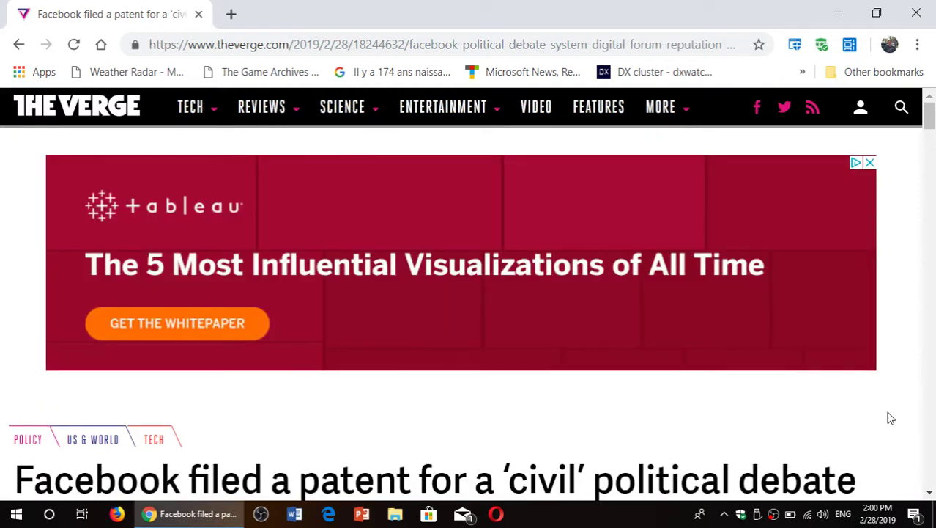
scroll(607, 367, down, 15)
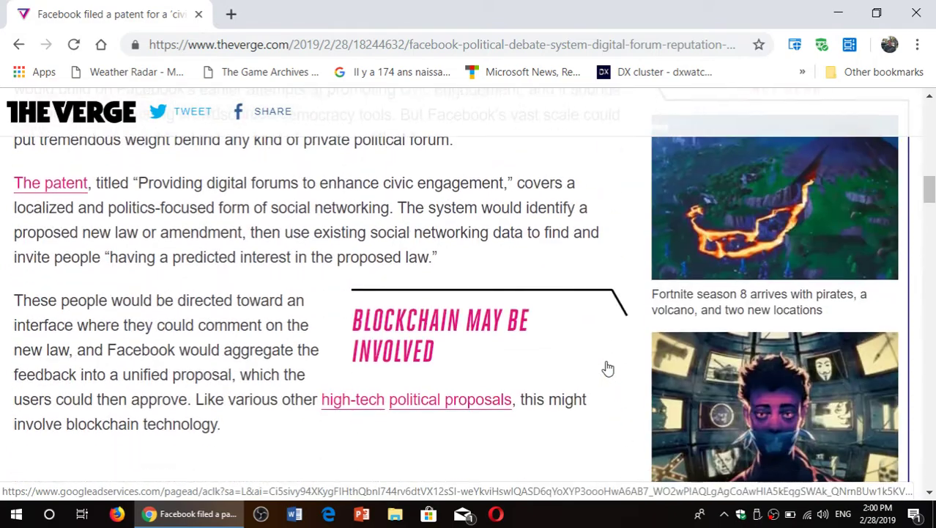
scroll(607, 367, down, 9)
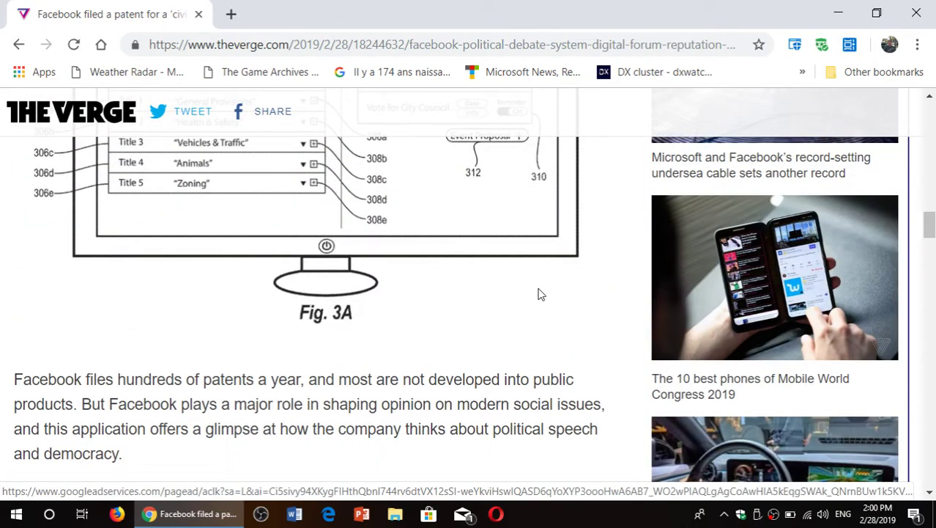
Open the article's print preview from the page's right-click menu and show the destination list.
right_click(540, 293)
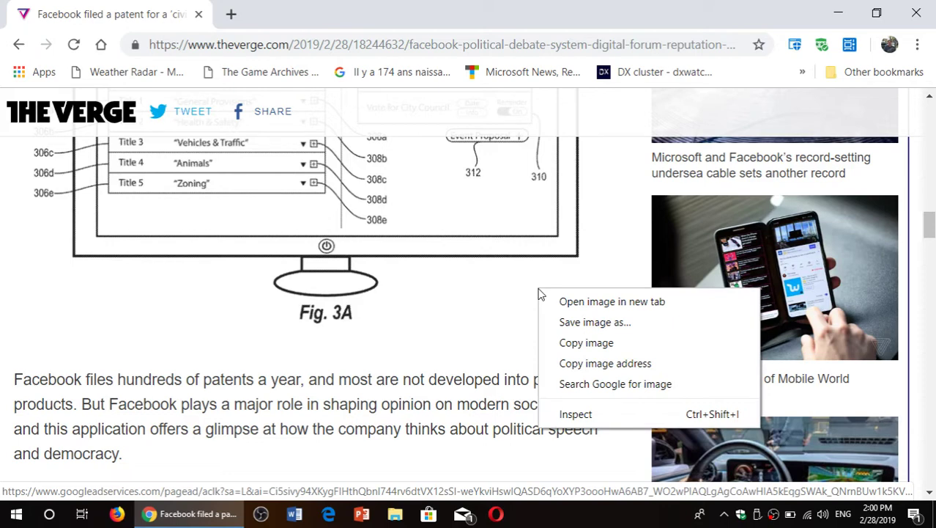
right_click(361, 400)
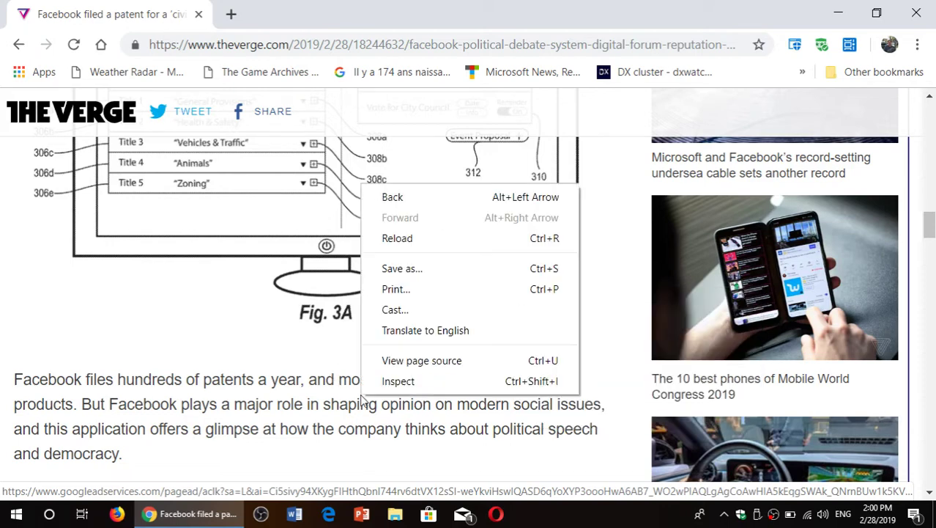
click(394, 289)
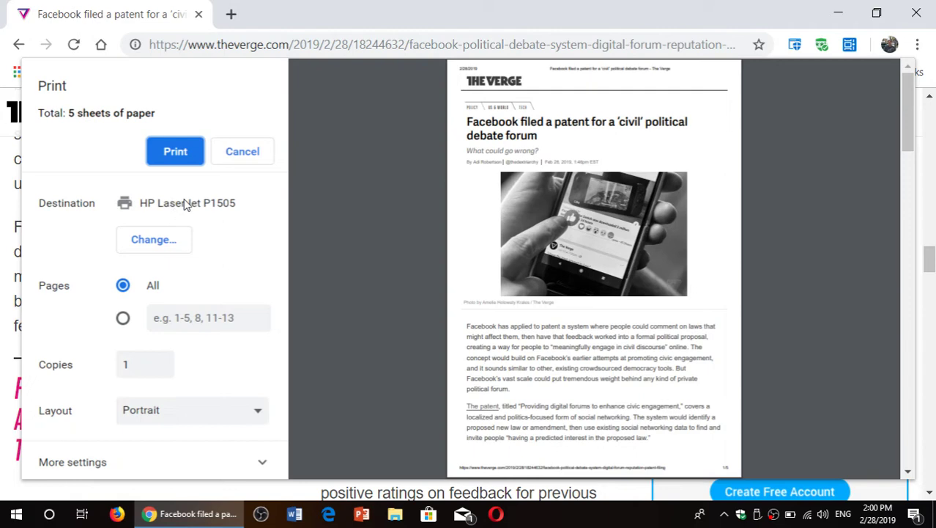
click(154, 242)
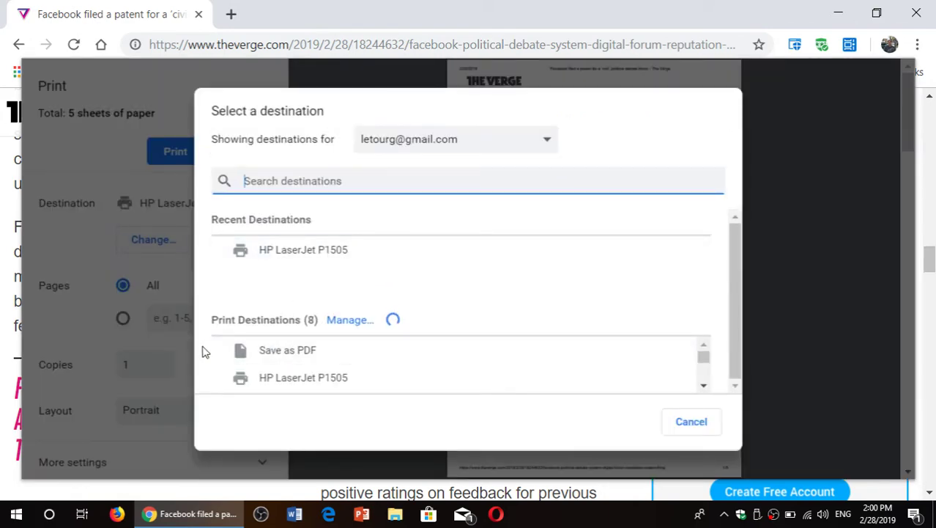
Switch the print destination to Save as PDF and proceed to save the file.
click(291, 351)
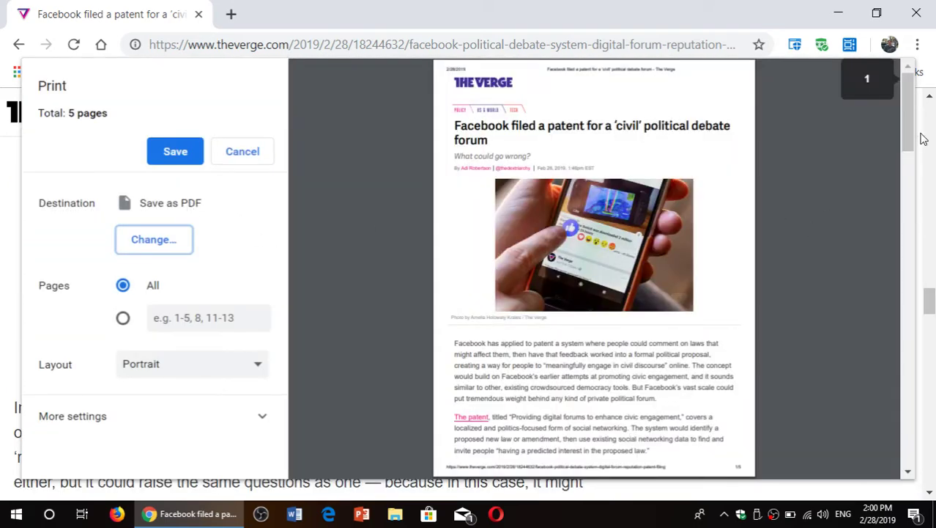
drag(914, 136, 920, 454)
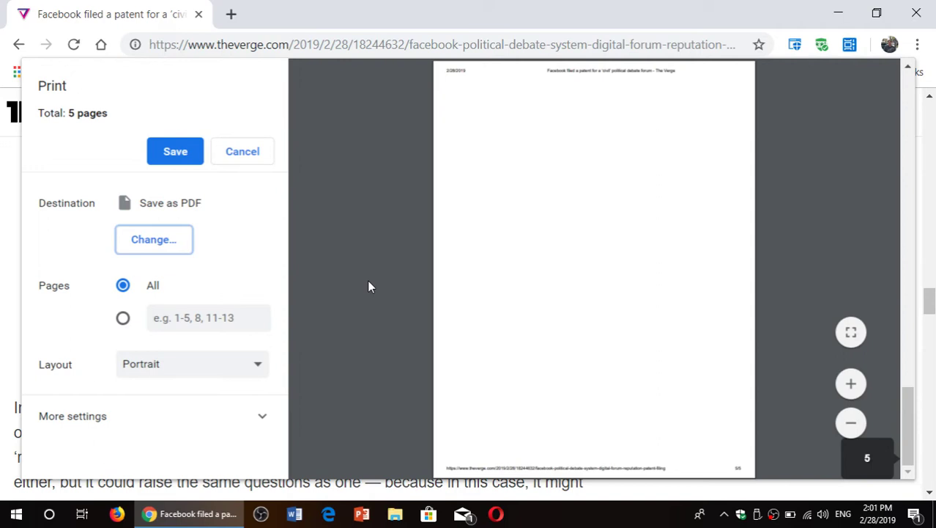
click(177, 160)
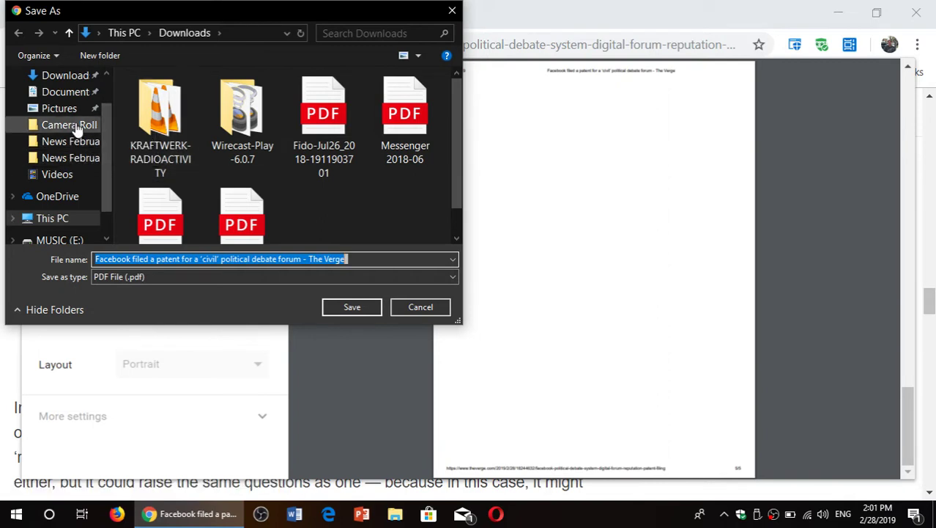
Save the PDF into Documents, keeping the article headline as its file name.
click(74, 98)
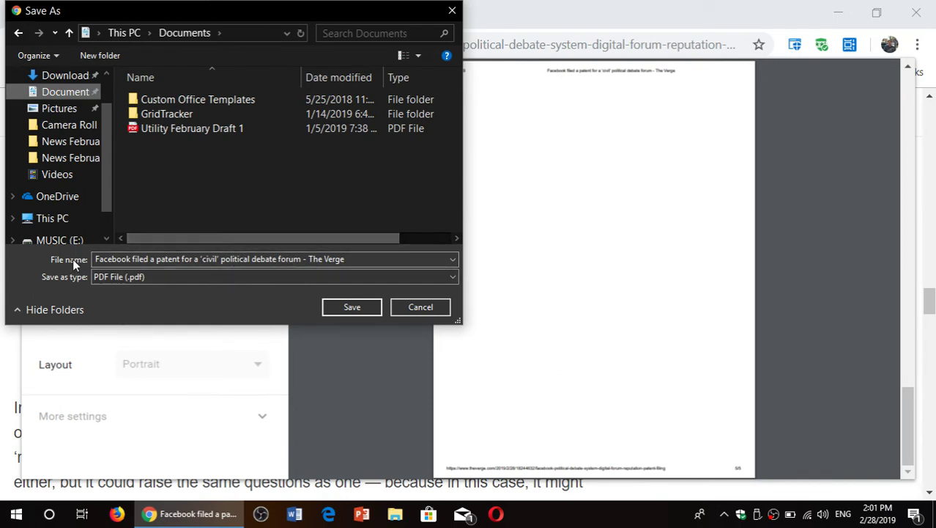
click(261, 263)
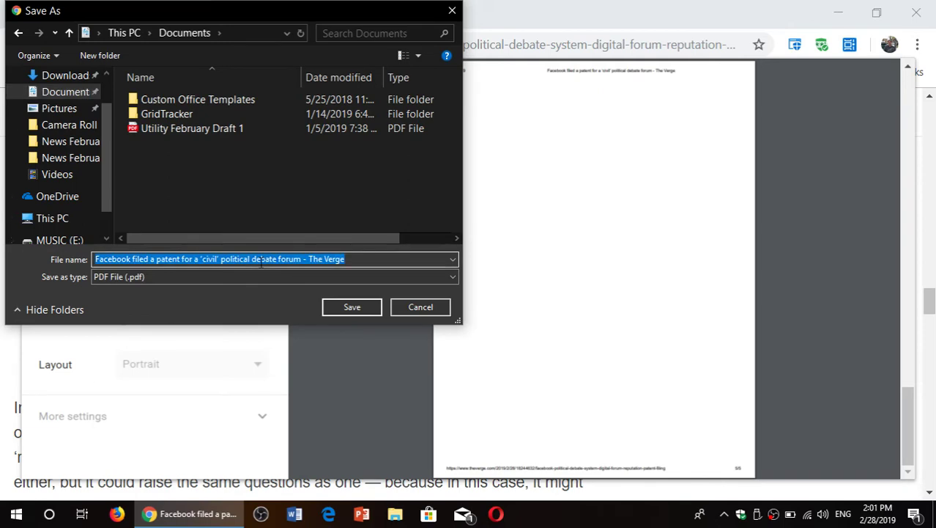
click(366, 306)
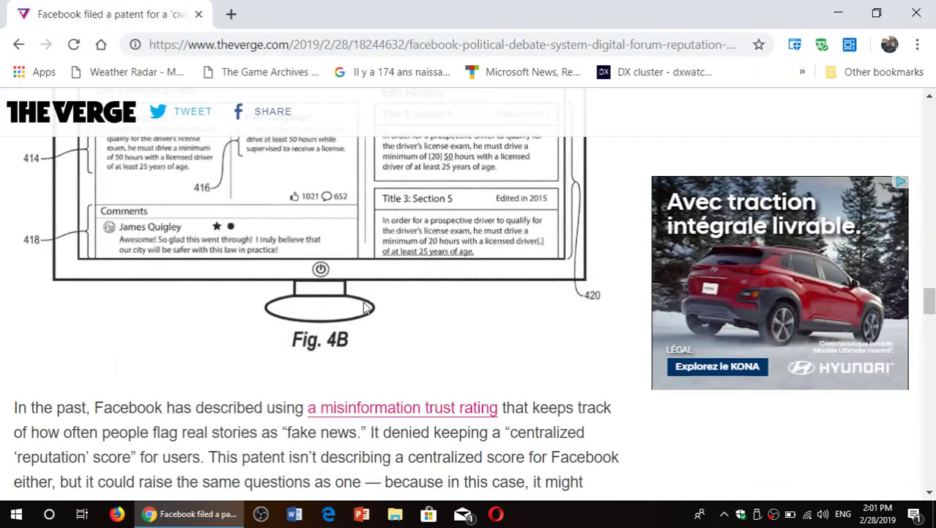
Close Chrome and open the Documents folder in File Explorer.
click(922, 13)
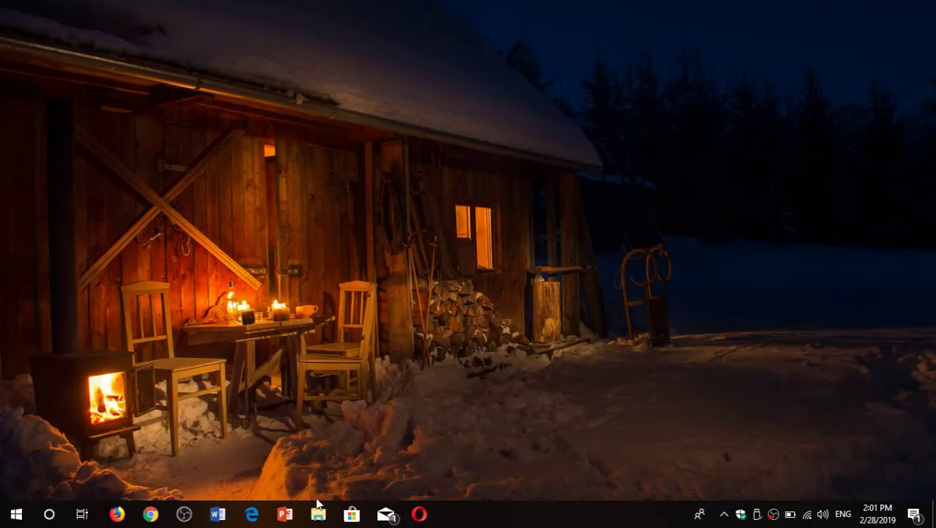
click(319, 514)
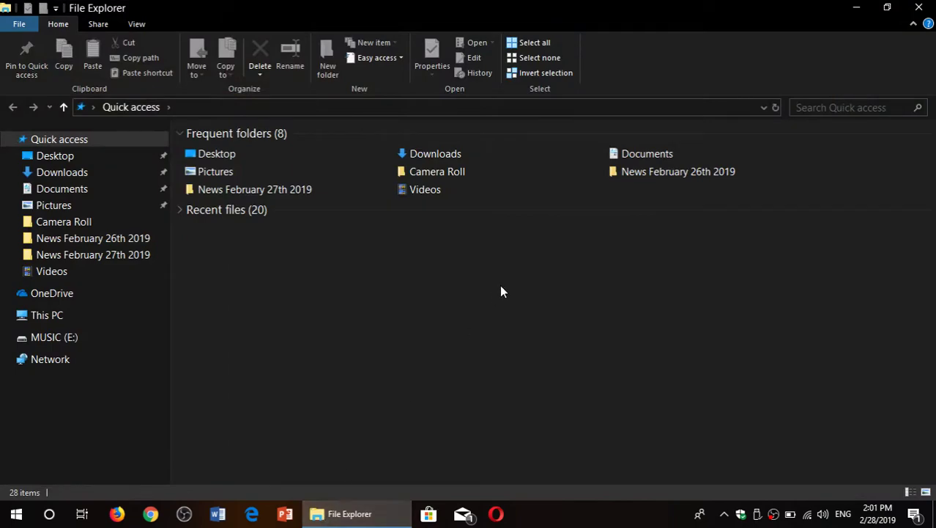
double_click(662, 156)
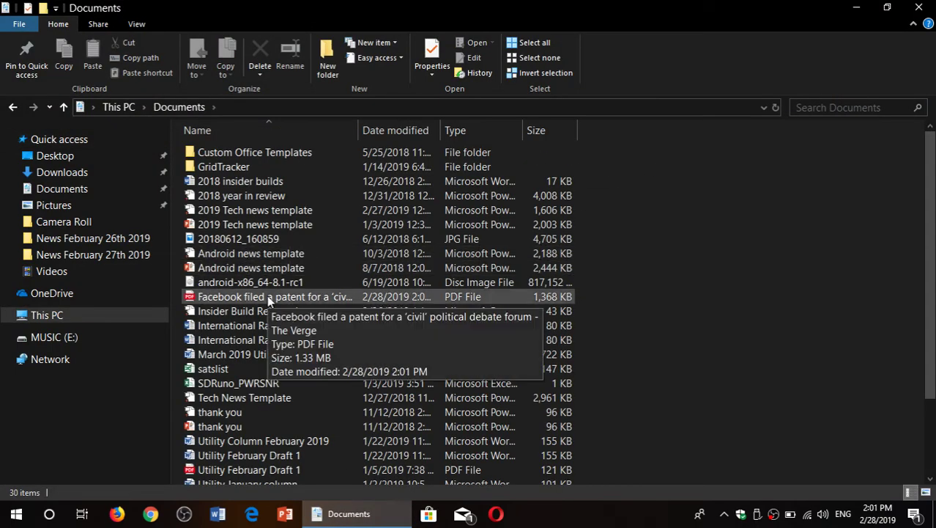
scroll(268, 299, down, 2)
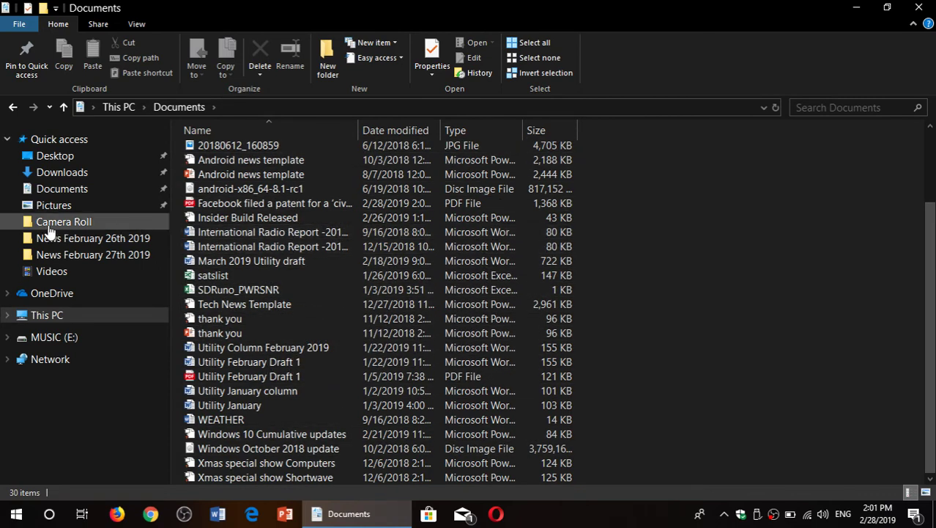
click(62, 190)
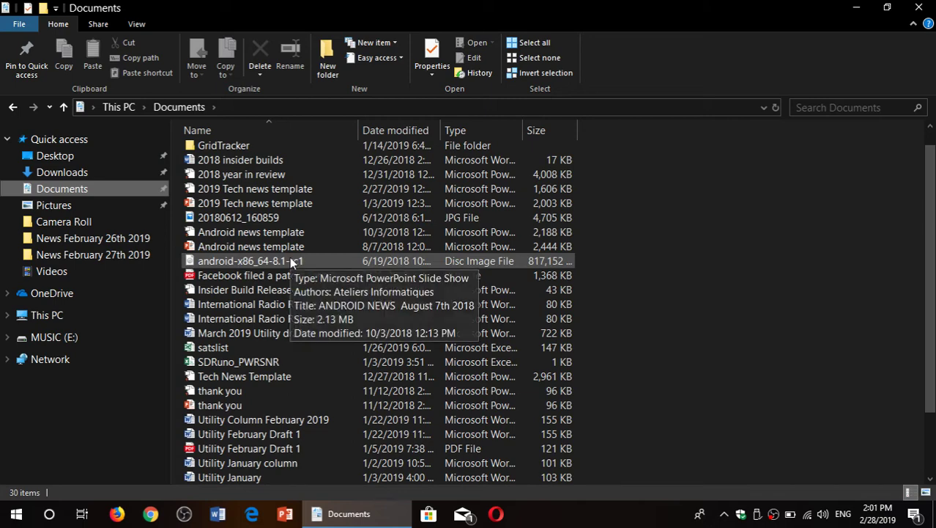
Sort Documents by Date modified, newest first, putting the Facebook patent PDF on top.
click(411, 133)
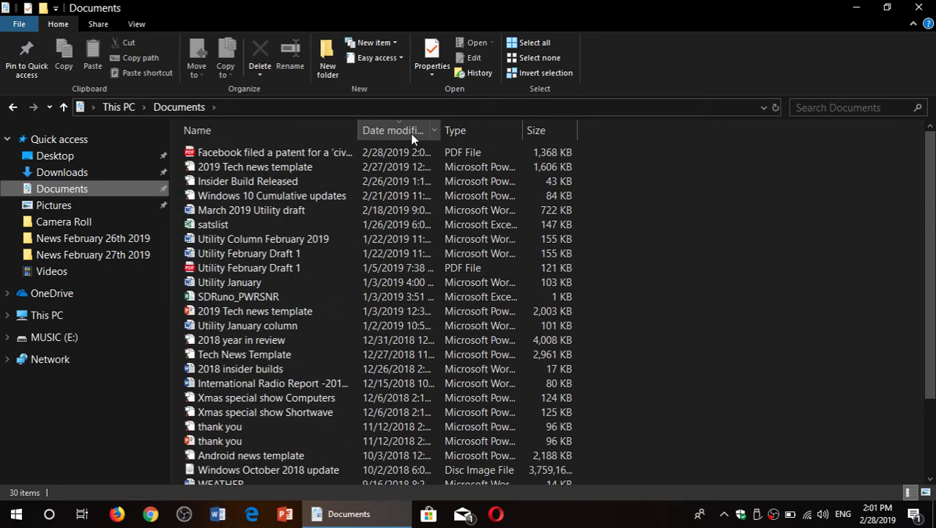
click(411, 133)
click(410, 133)
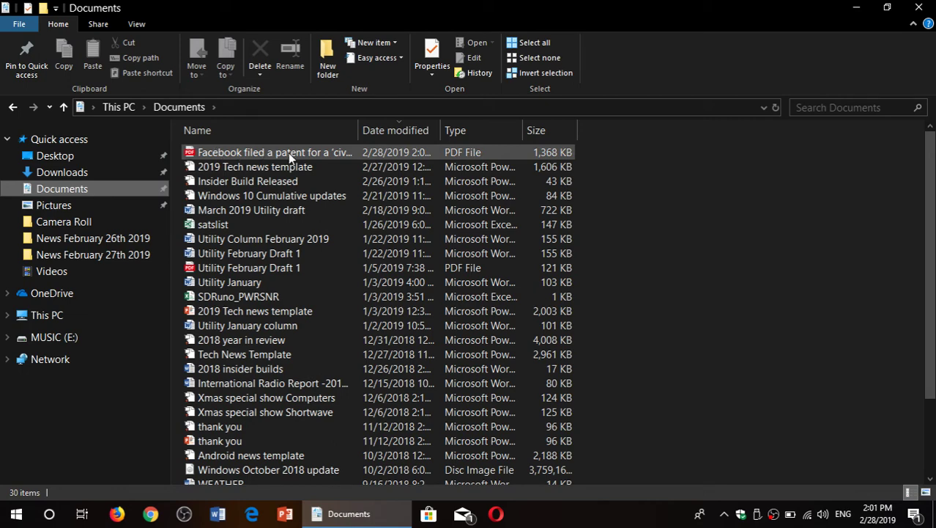
double_click(315, 155)
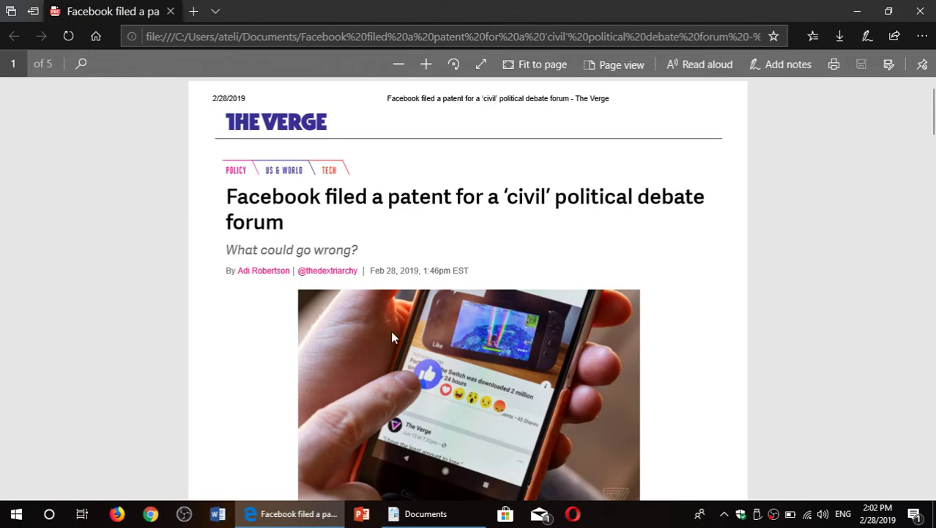
scroll(501, 326, down, 6)
scroll(502, 326, up, 6)
scroll(501, 323, up, 1)
click(928, 13)
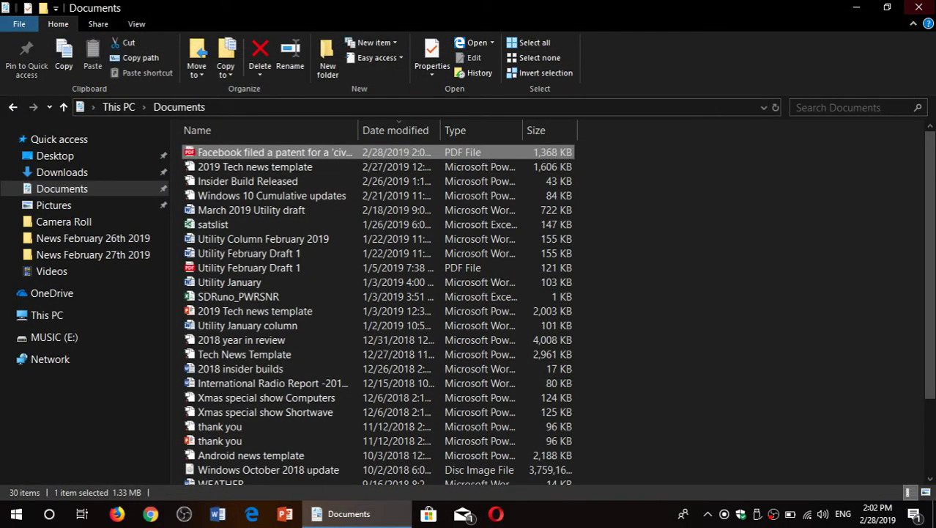
Close the File Explorer Documents window, leaving the bare desktop.
click(922, 7)
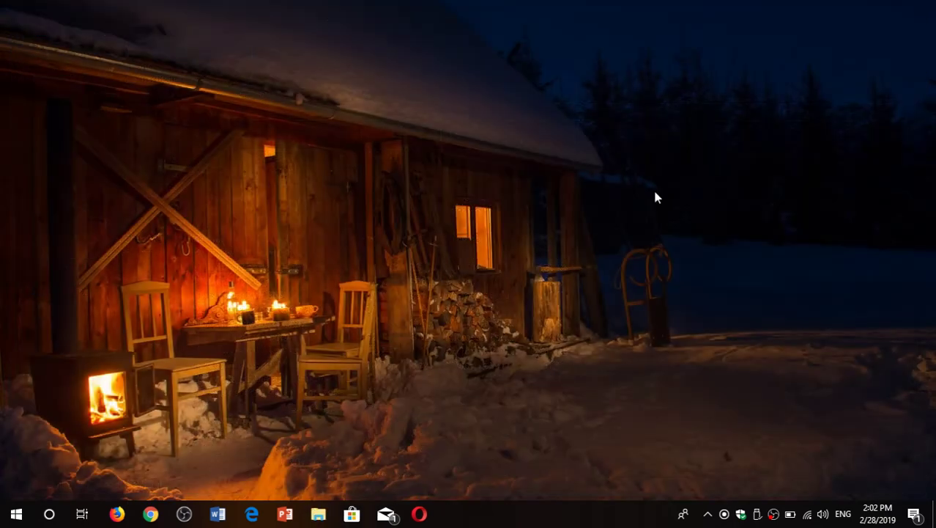